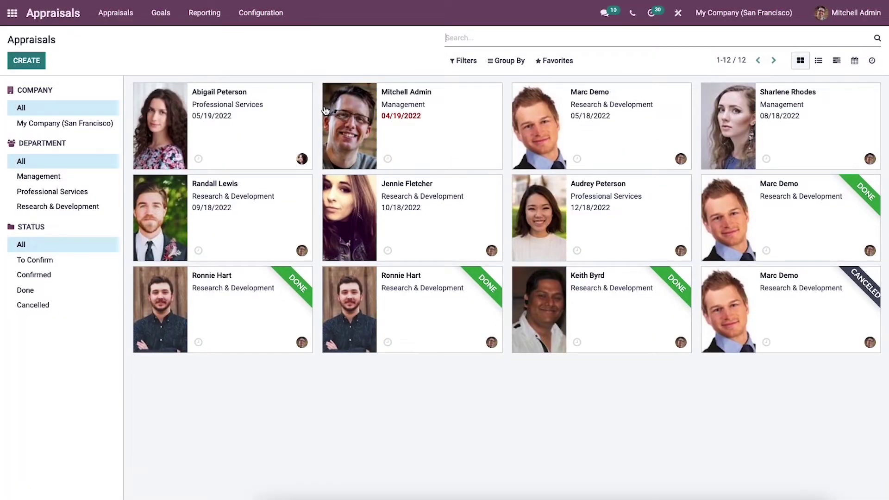
Check the appraisal settings, then start a new appraisal and discard it.
click(259, 19)
click(260, 34)
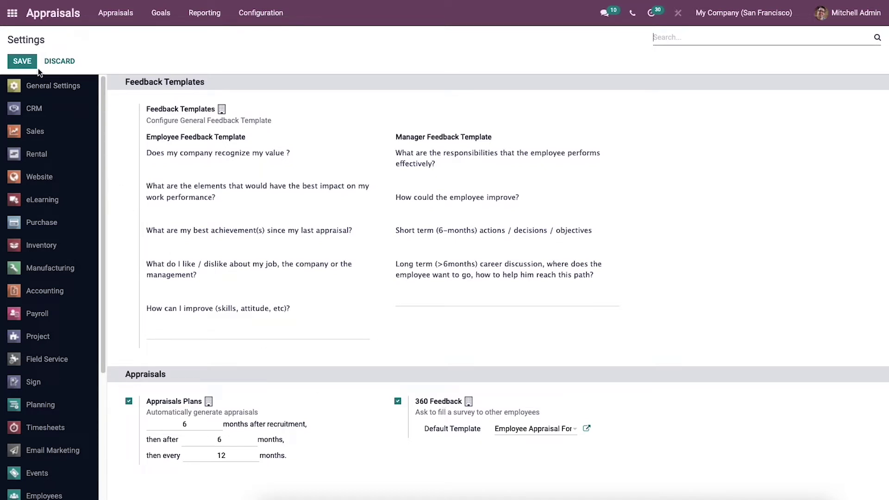
click(104, 16)
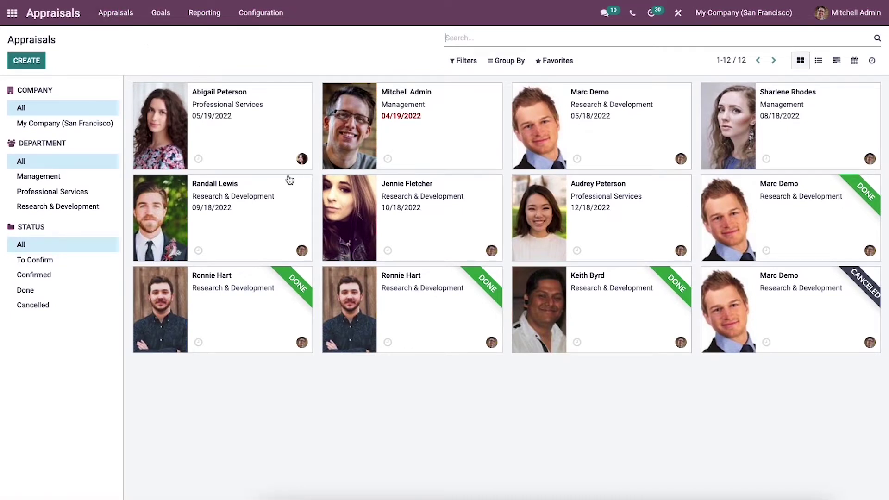
click(34, 66)
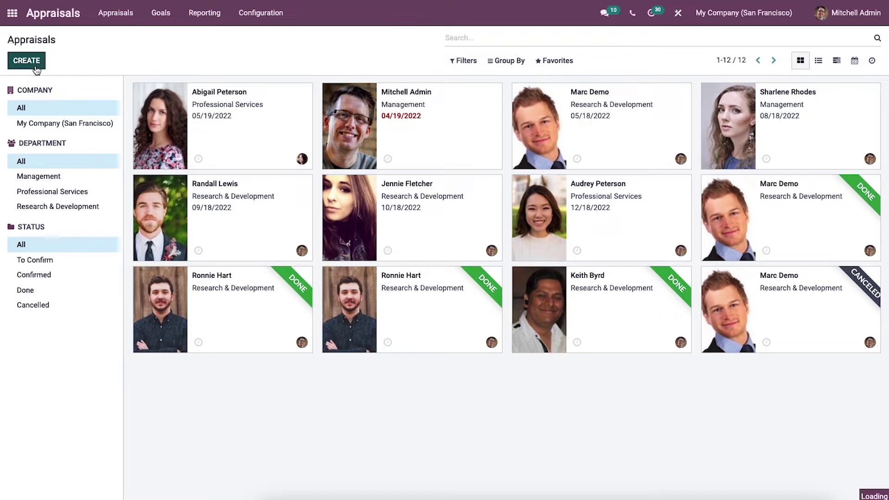
click(54, 62)
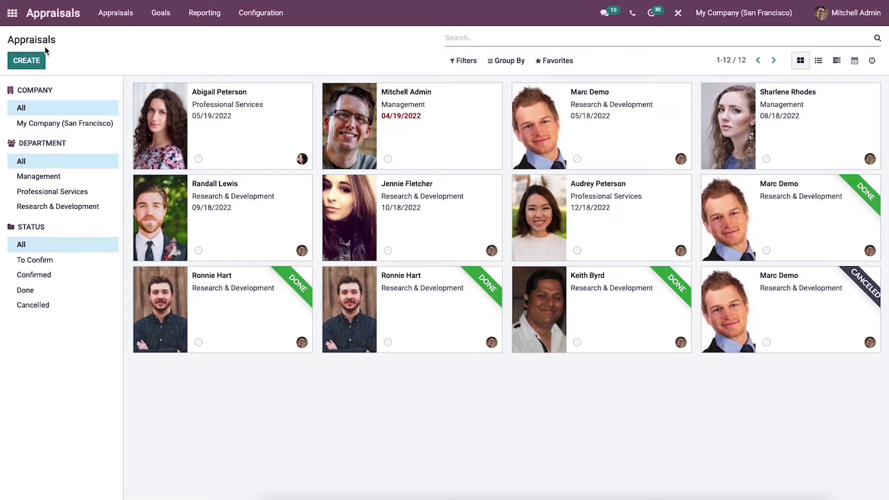
In the Employees app, open the Experienced Developer's record, second in the top row.
click(13, 13)
text(e)
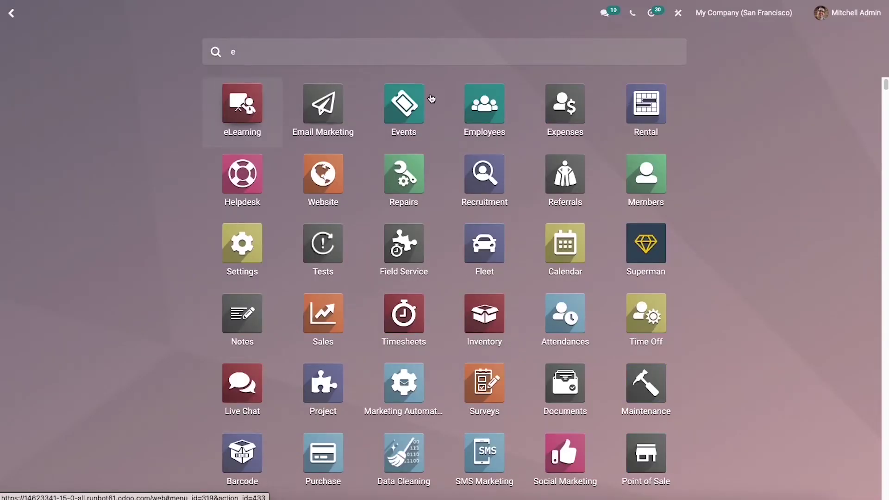
click(477, 100)
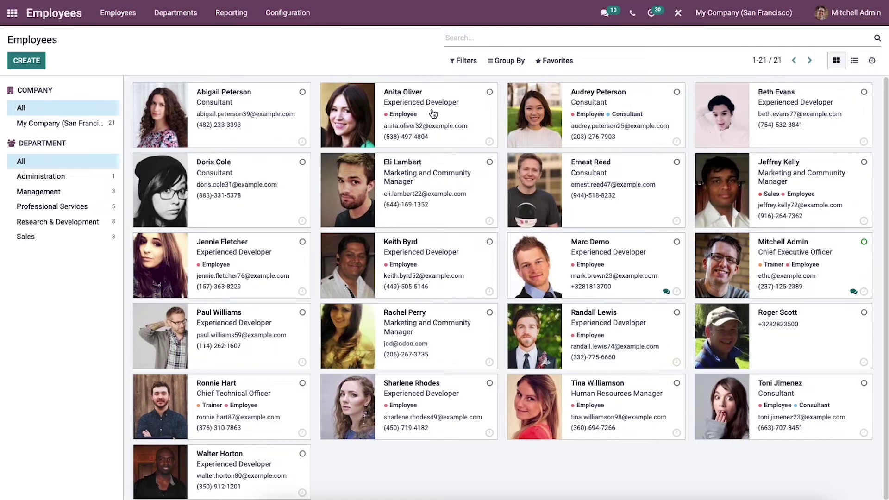
click(434, 113)
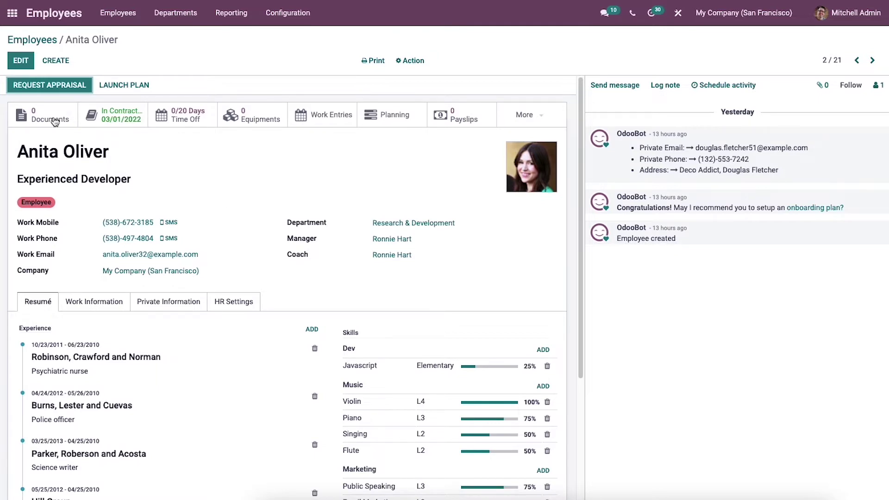
Create an appraisal for this employee and begin its 'Appraisal Requested' email body.
click(49, 87)
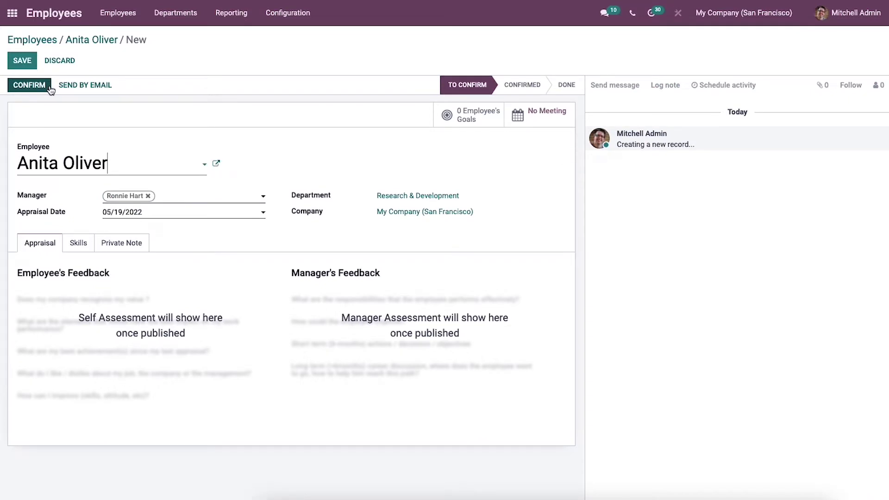
click(85, 86)
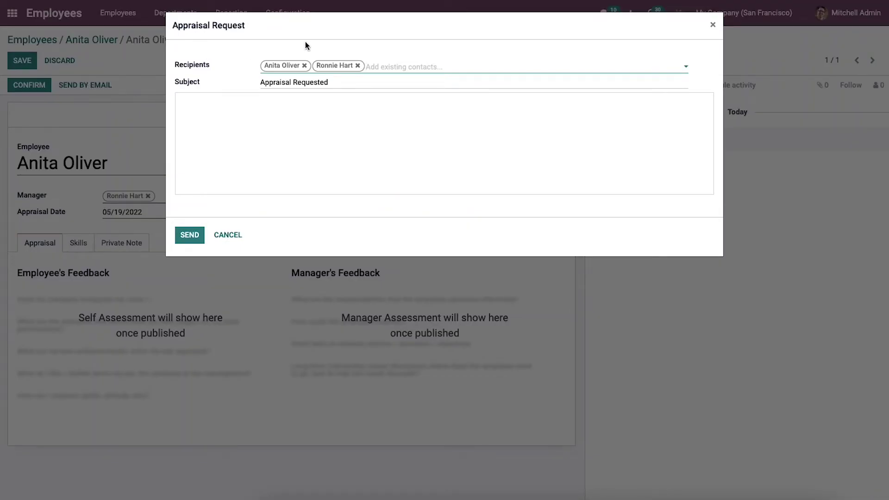
click(246, 137)
Greet the employee, write 'I would like to start an appraisal for you', sign 'Regards, Administrator', send.
text(Dear Anita Oliver)
key(Return)
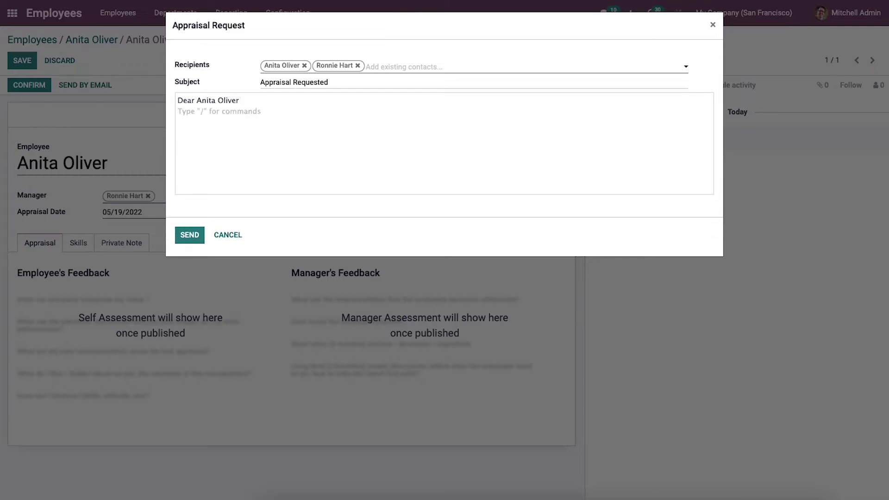
text(I would lim)
key(BackSpace)
text(ke to start an appraisal for you)
key(Return)
key(Return)
text(R)
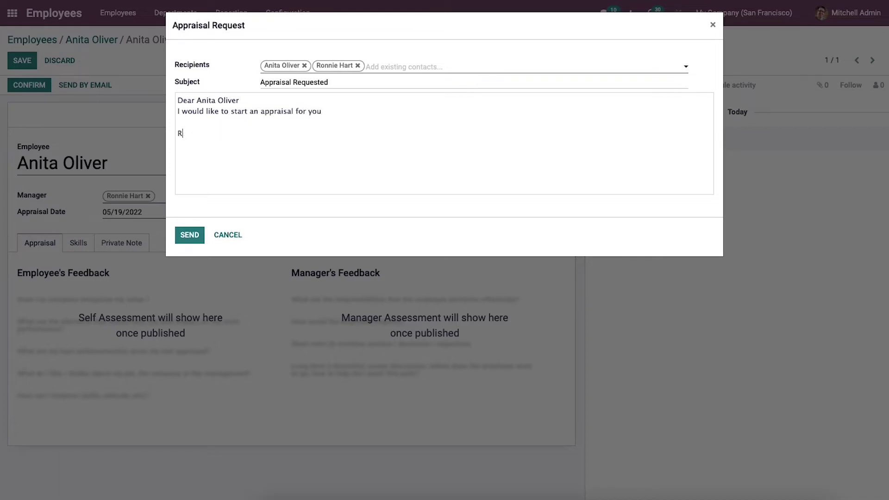
text(egards)
key(Return)
text(A)
key(BackSpace)
text(Administrator)
click(188, 236)
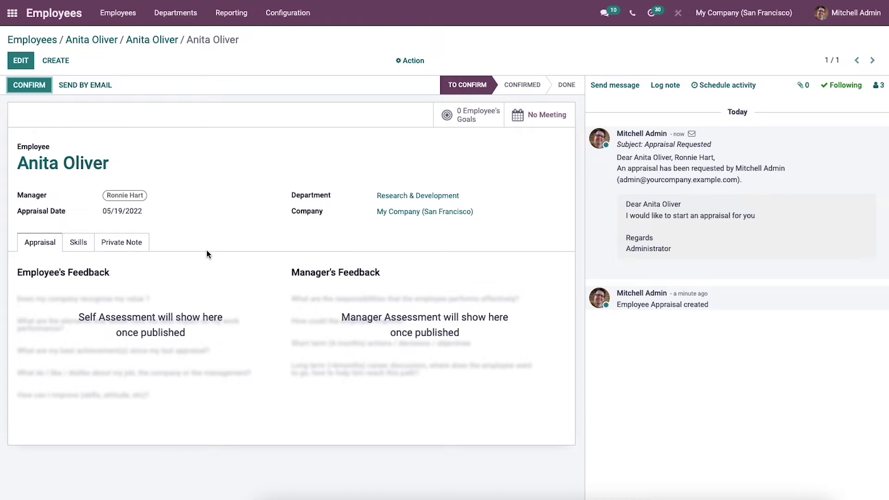
Save and confirm the appraisal, making the manager's feedback visible to the employee.
click(12, 59)
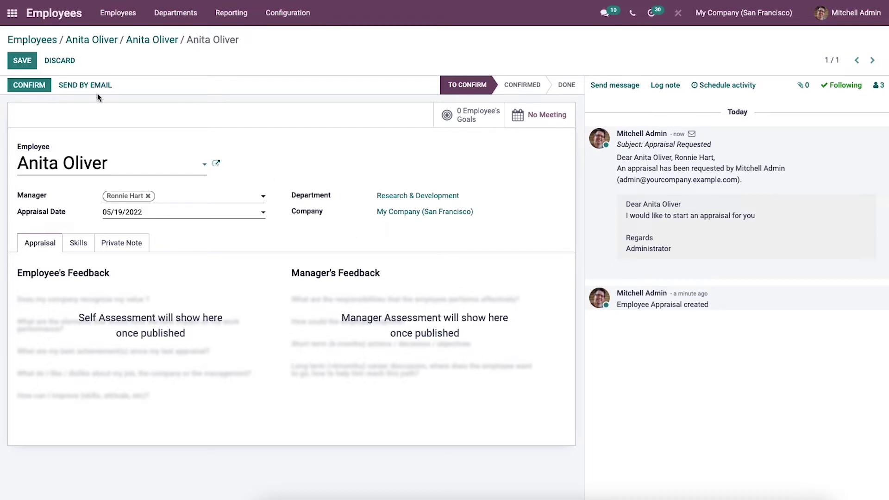
click(22, 60)
click(29, 85)
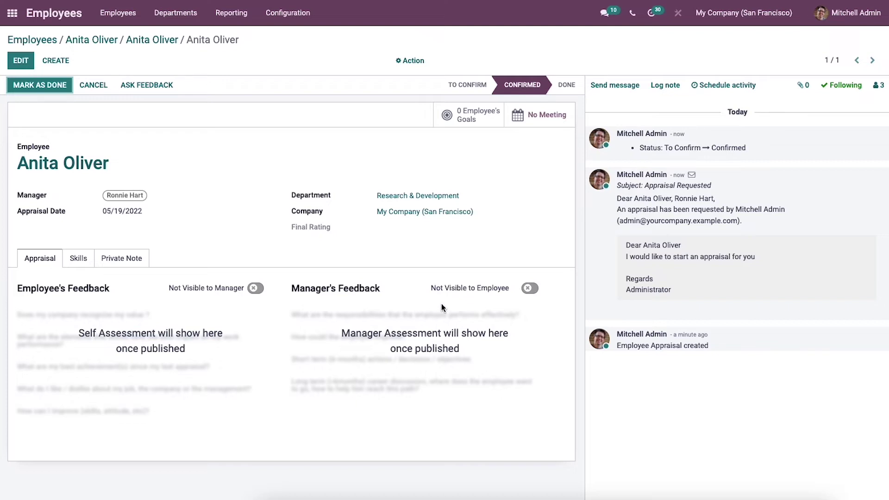
click(528, 289)
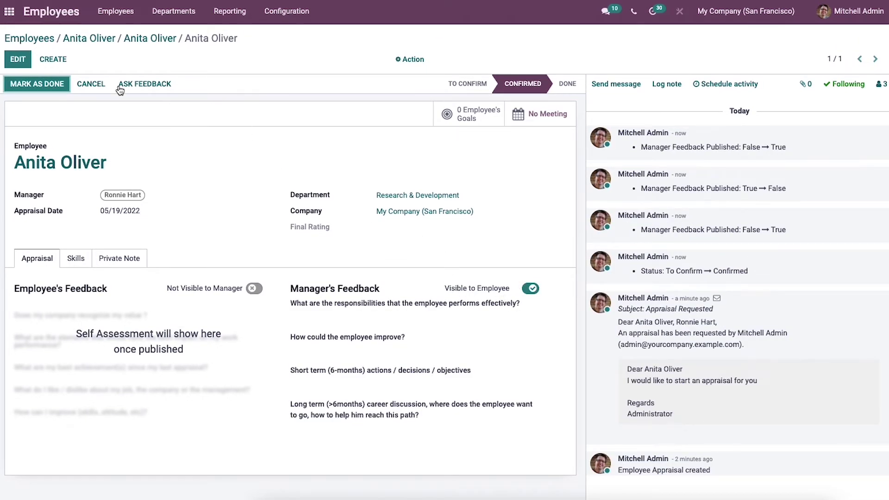
click(8, 11)
Open the new appraisal in Appraisals and show its meetings calendar for Apr 17–23, 2022.
text(a)
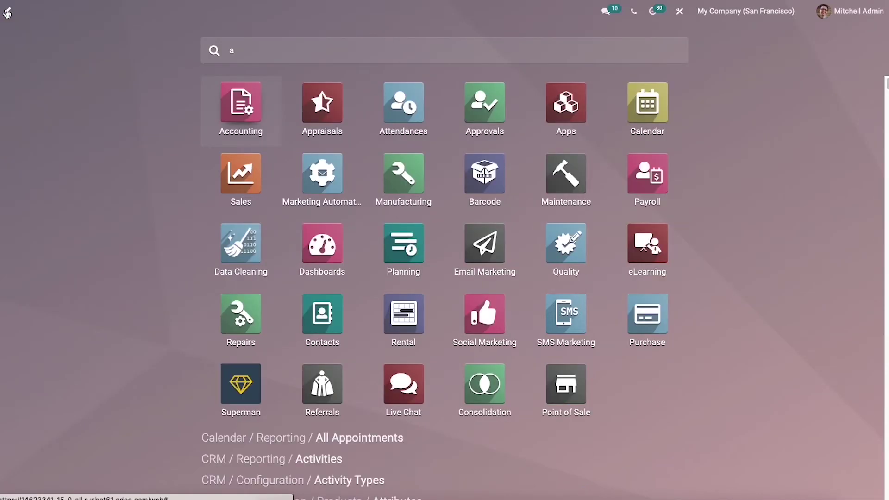
click(335, 102)
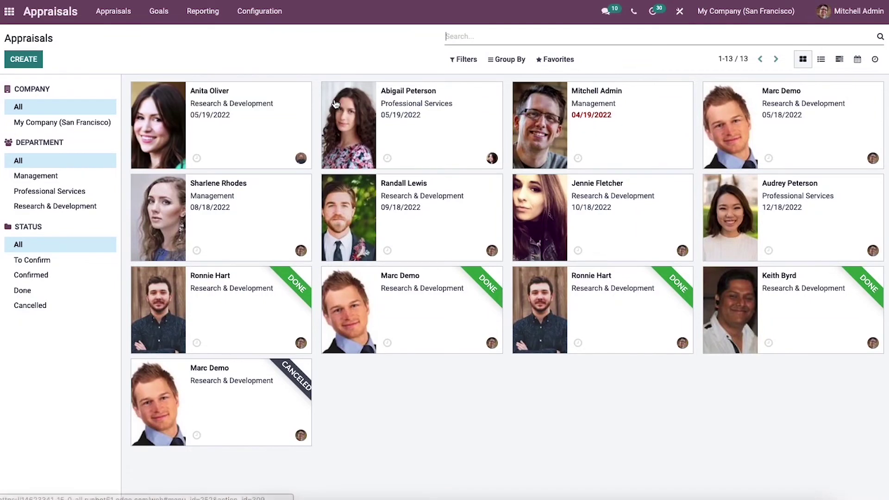
click(248, 118)
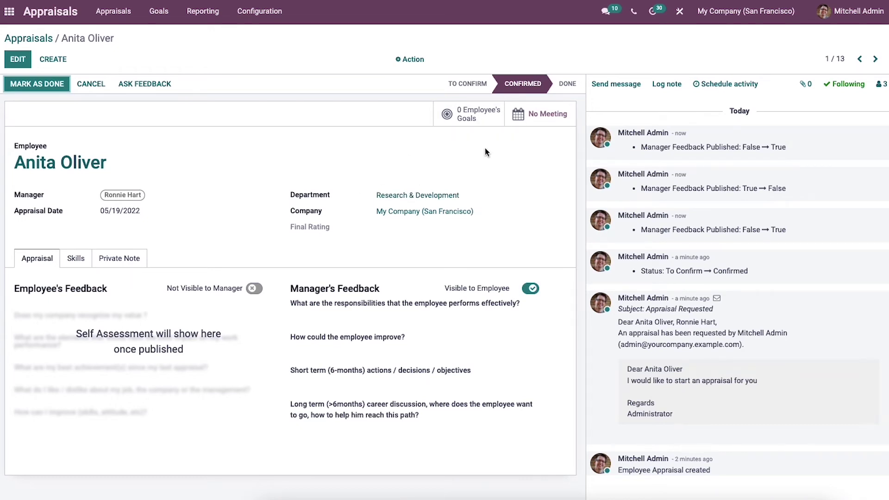
click(542, 116)
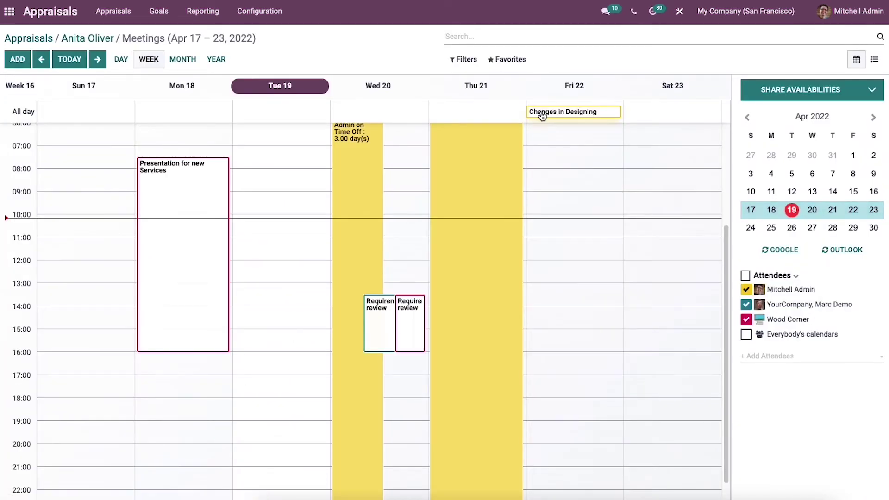
Create the appraisal meeting on Friday 22 April 2022 and move it earlier that day.
click(582, 239)
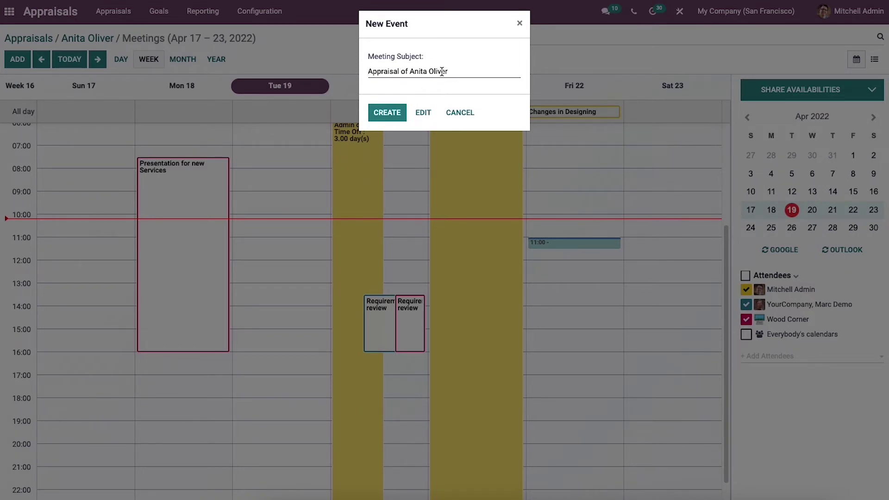
click(387, 112)
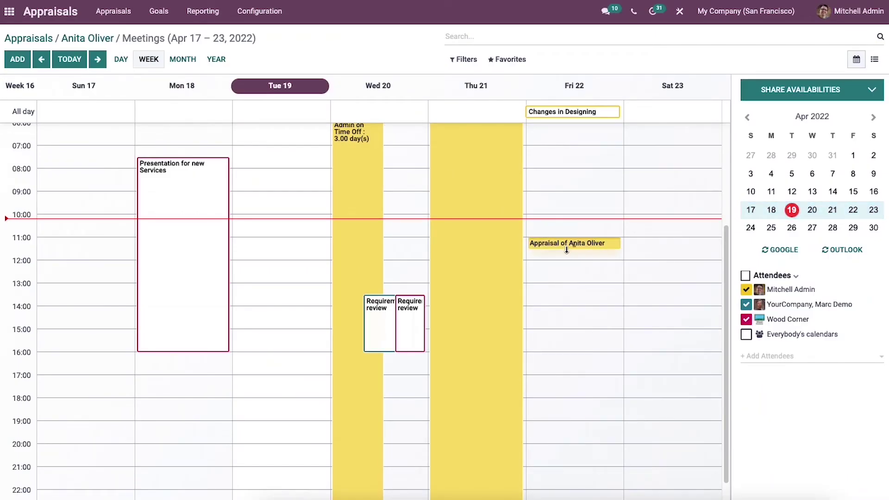
drag(572, 247, 596, 219)
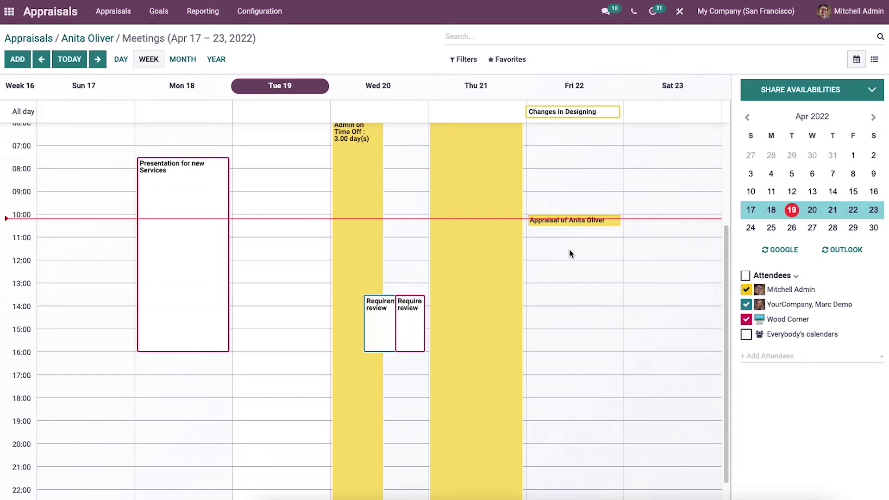
Return to the employee's appraisal, now listing 1 meeting.
click(104, 39)
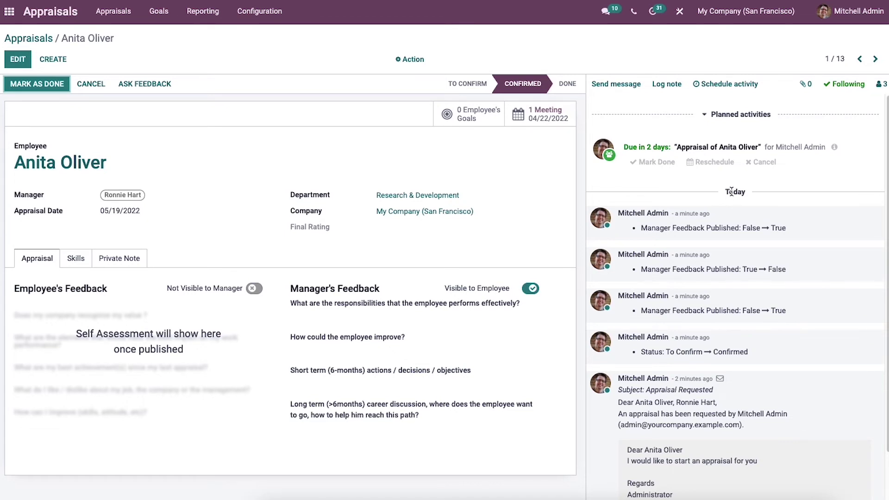
Mark the 04/22/2022 meeting activity and the appraisal Done, then return to the kanban.
click(653, 163)
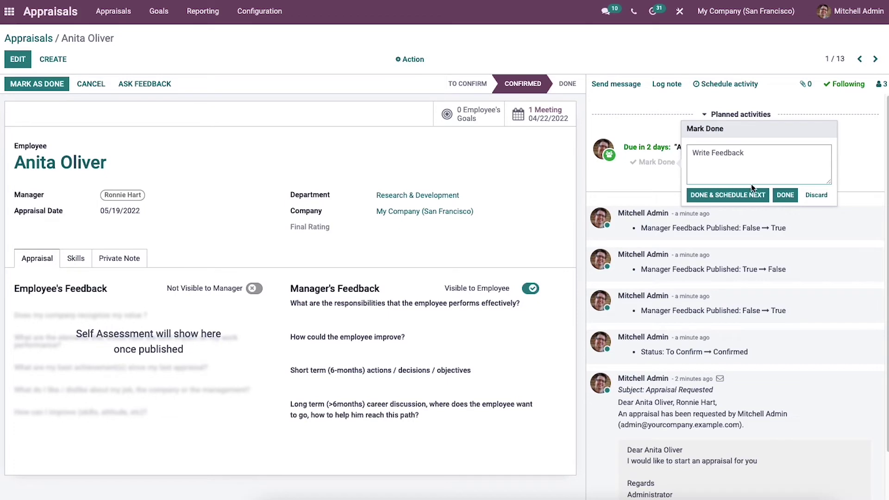
click(785, 195)
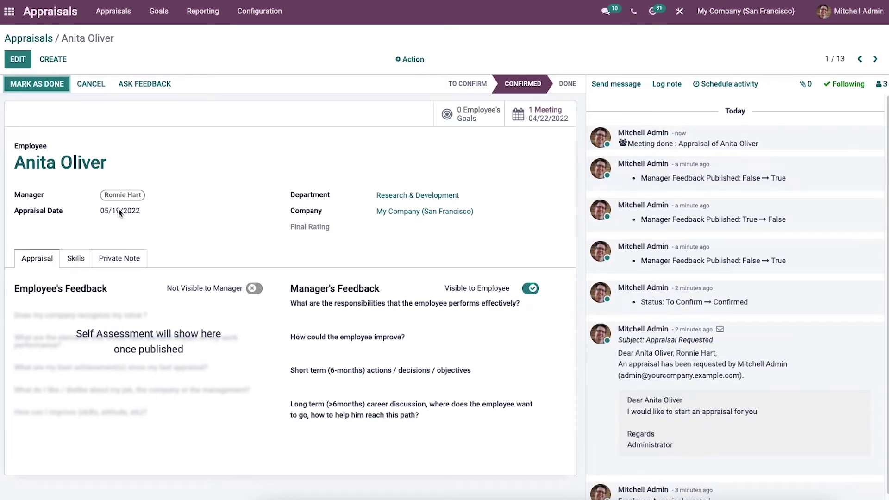
click(50, 87)
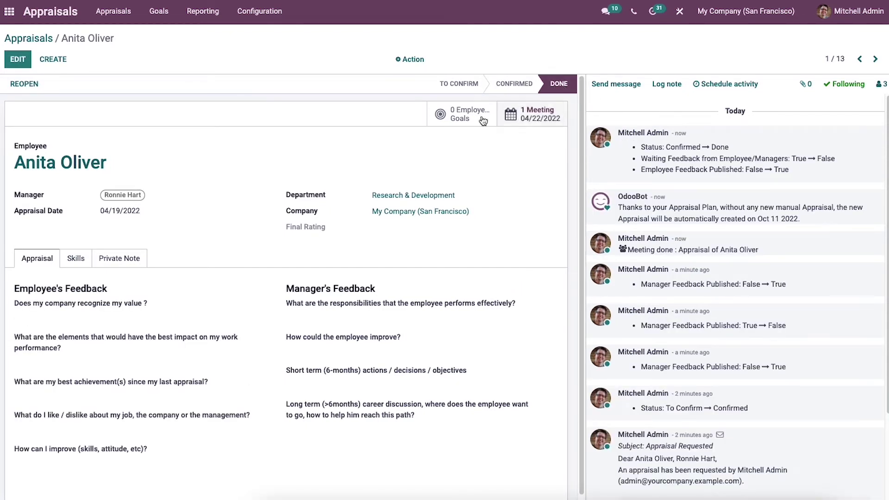
click(37, 38)
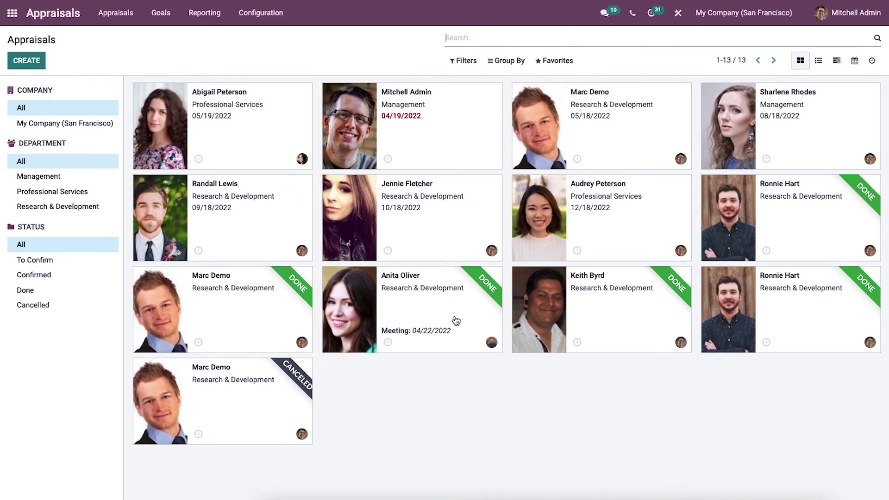
click(205, 16)
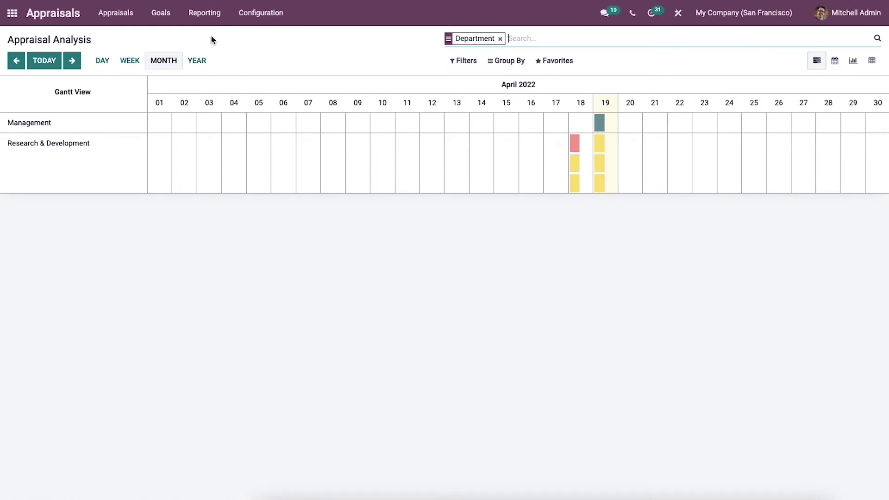
click(507, 61)
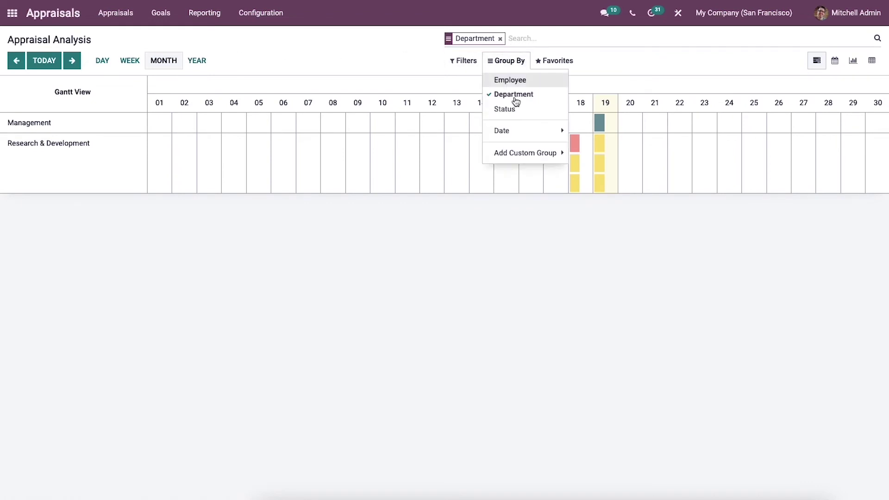
click(367, 56)
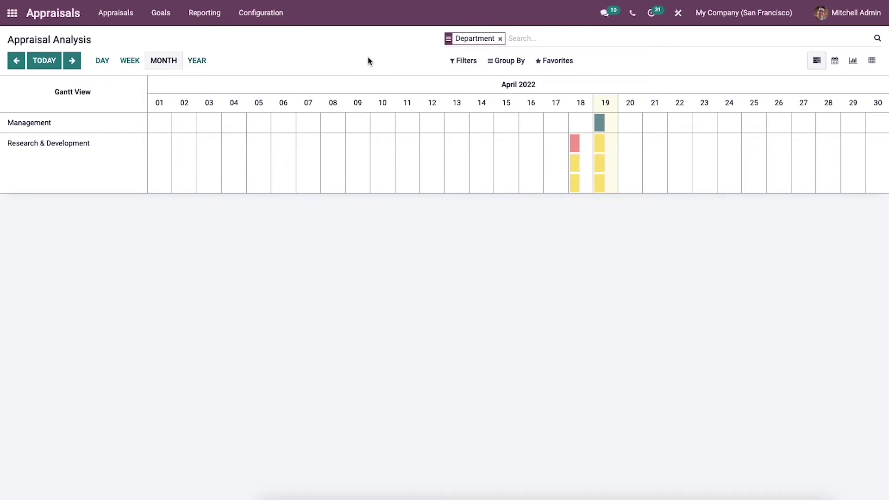
click(100, 17)
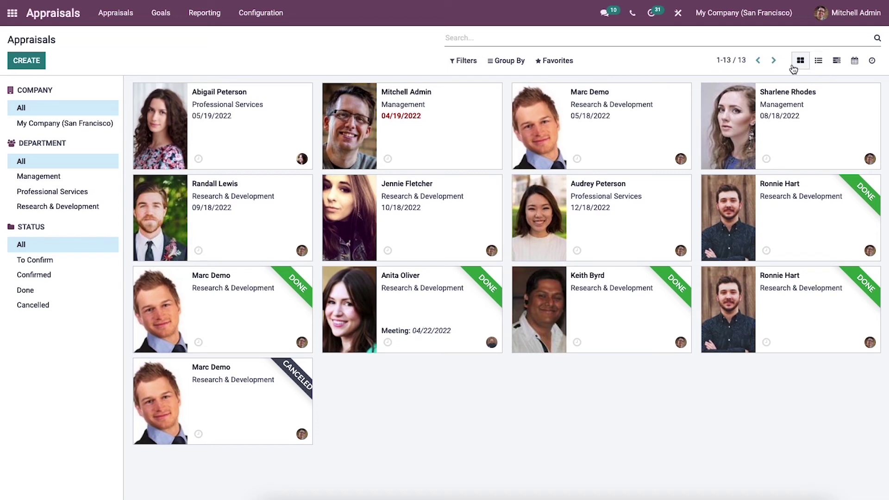
click(818, 61)
click(836, 61)
click(856, 61)
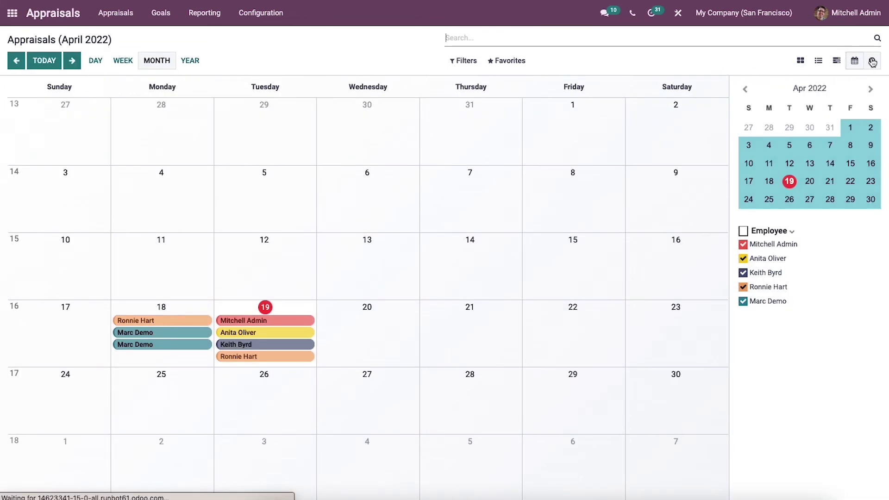
click(872, 61)
click(800, 60)
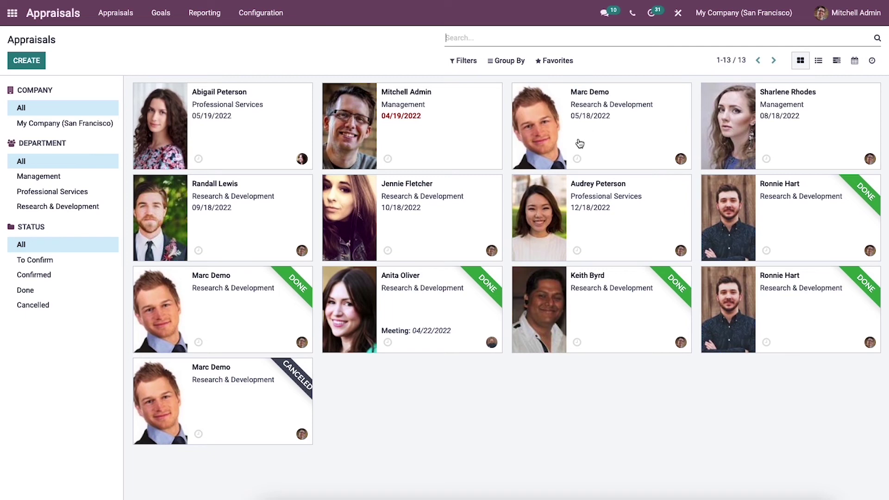
click(577, 160)
Glance at another employee's appraisal, then switch the overview to list view of all 13.
click(638, 145)
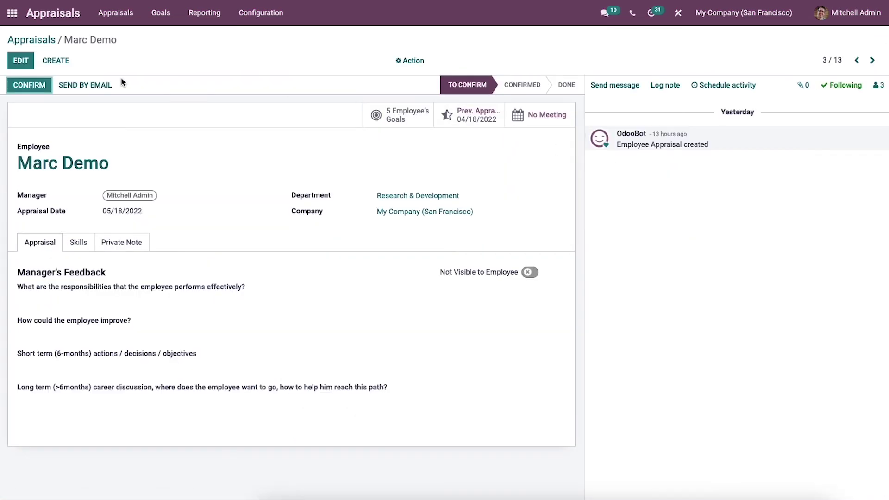
click(47, 43)
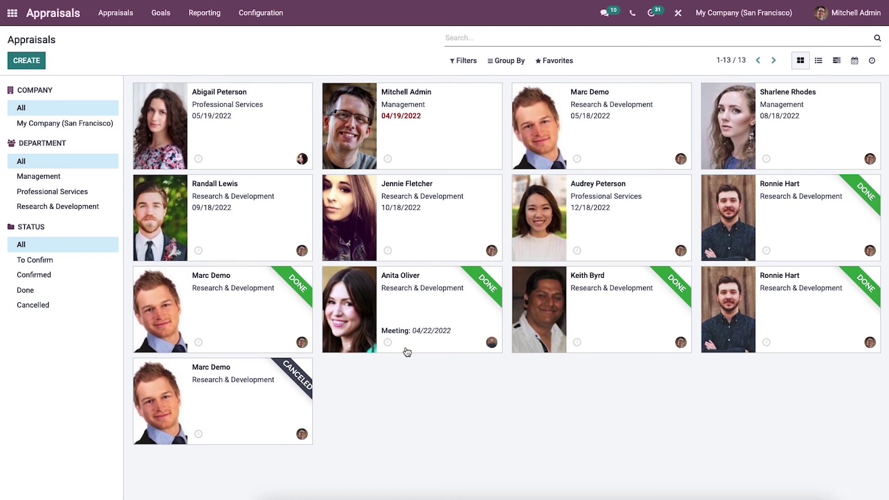
click(819, 61)
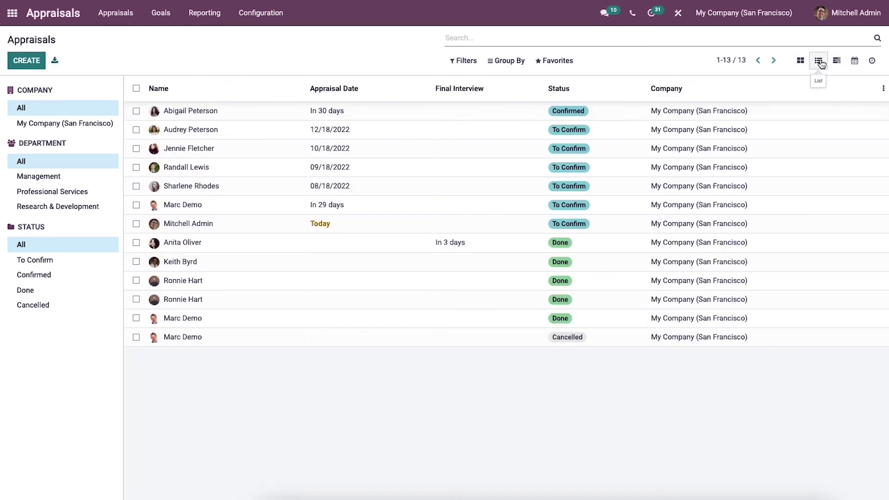